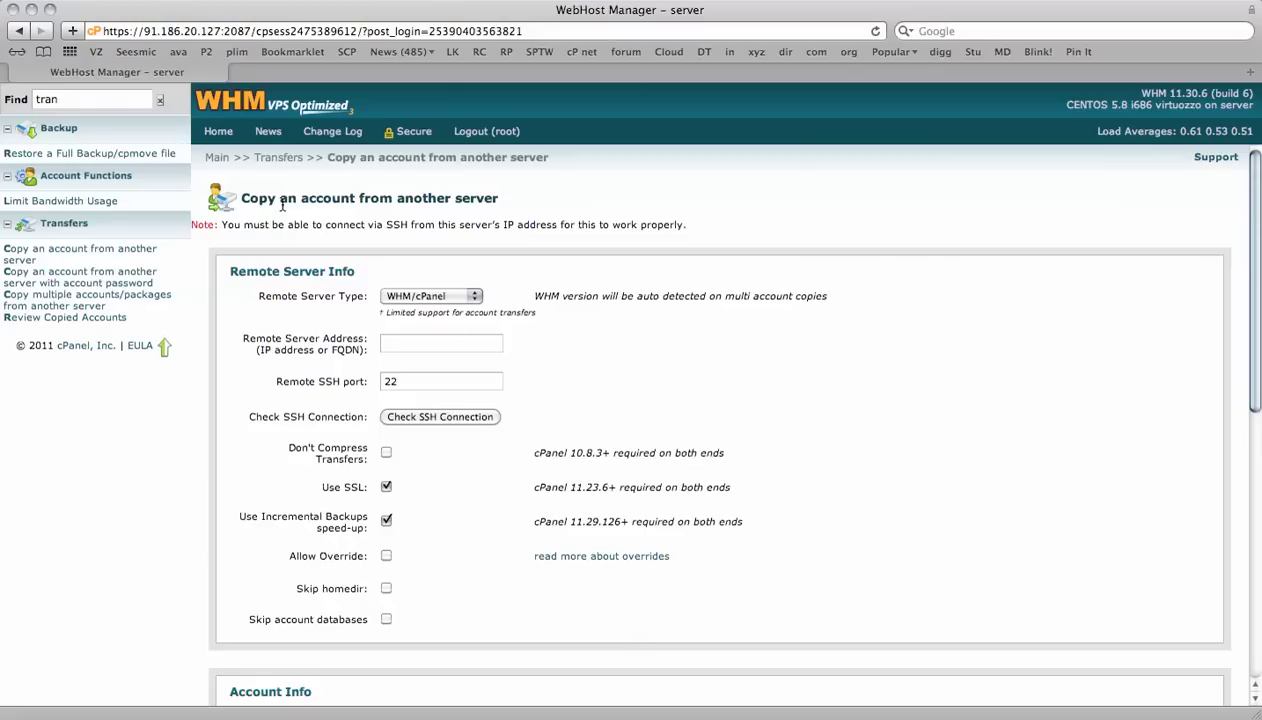
Search the WHM functions for "transfe" and open the page for copying an account from another server.
{"action": "left_click", "coordinate": [219, 133]}
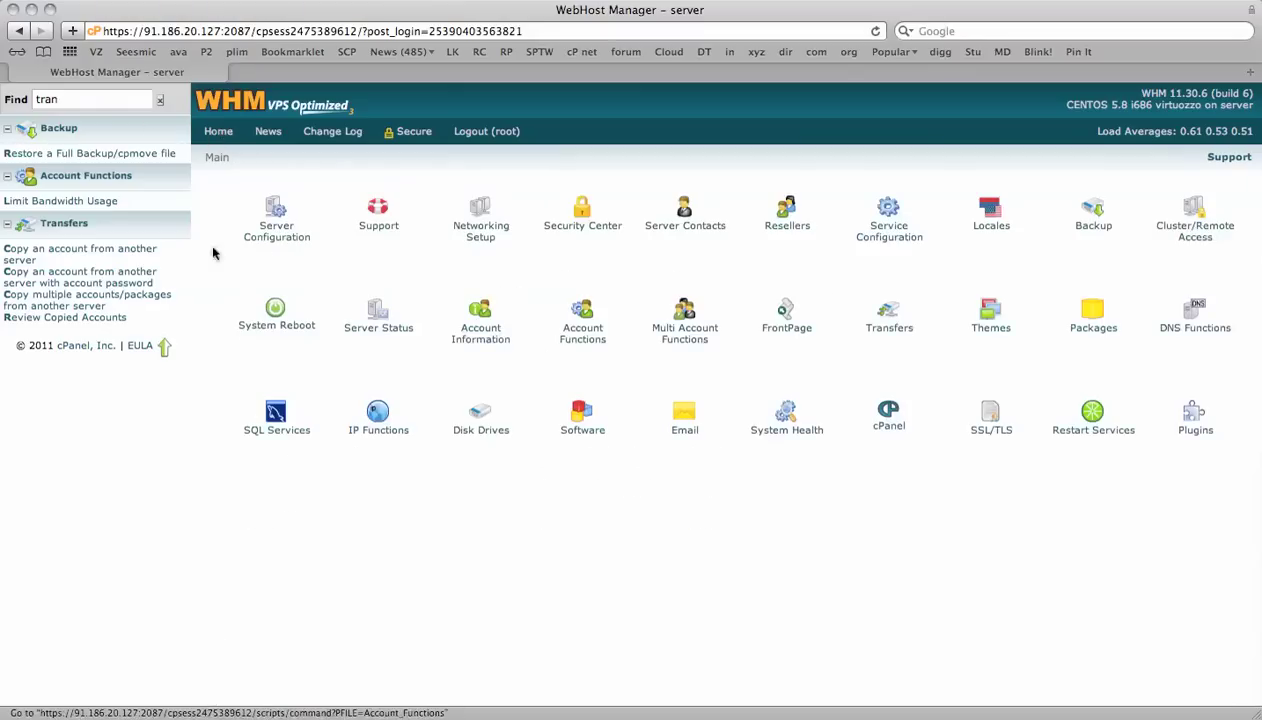
{"action": "double_click", "coordinate": [70, 100]}
{"action": "type", "text": "tra"}
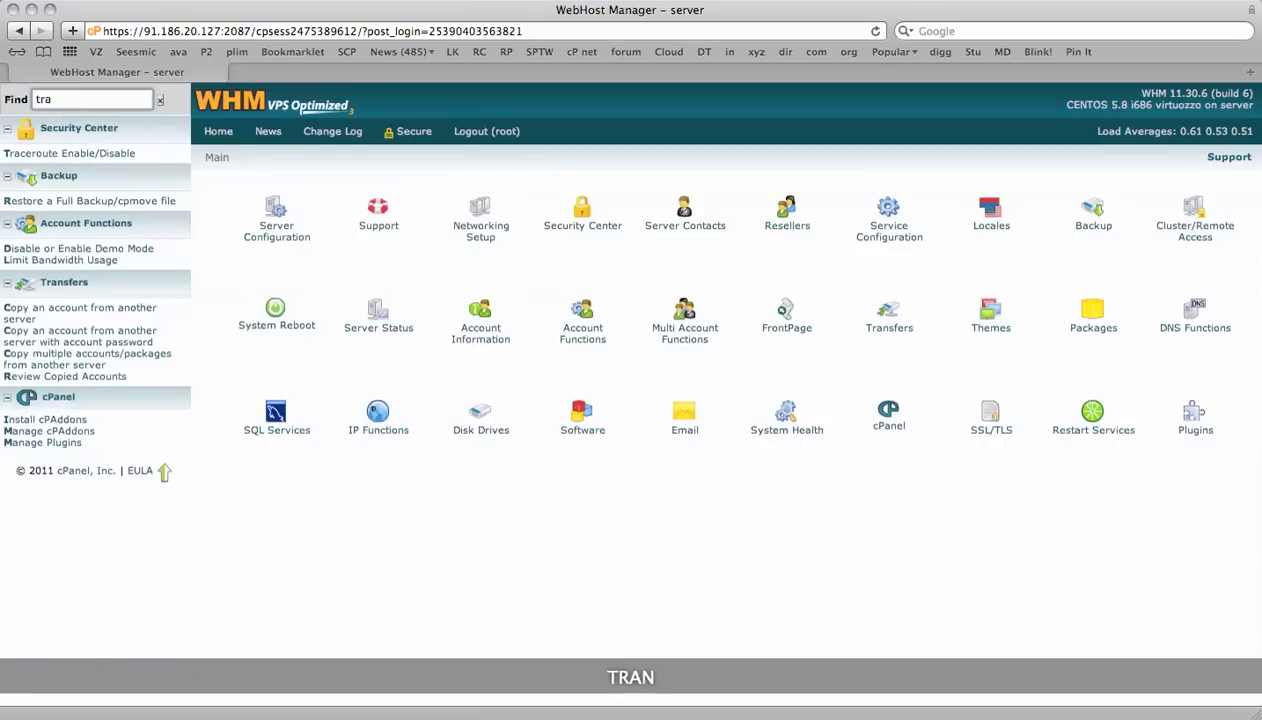
{"action": "type", "text": "nsfe"}
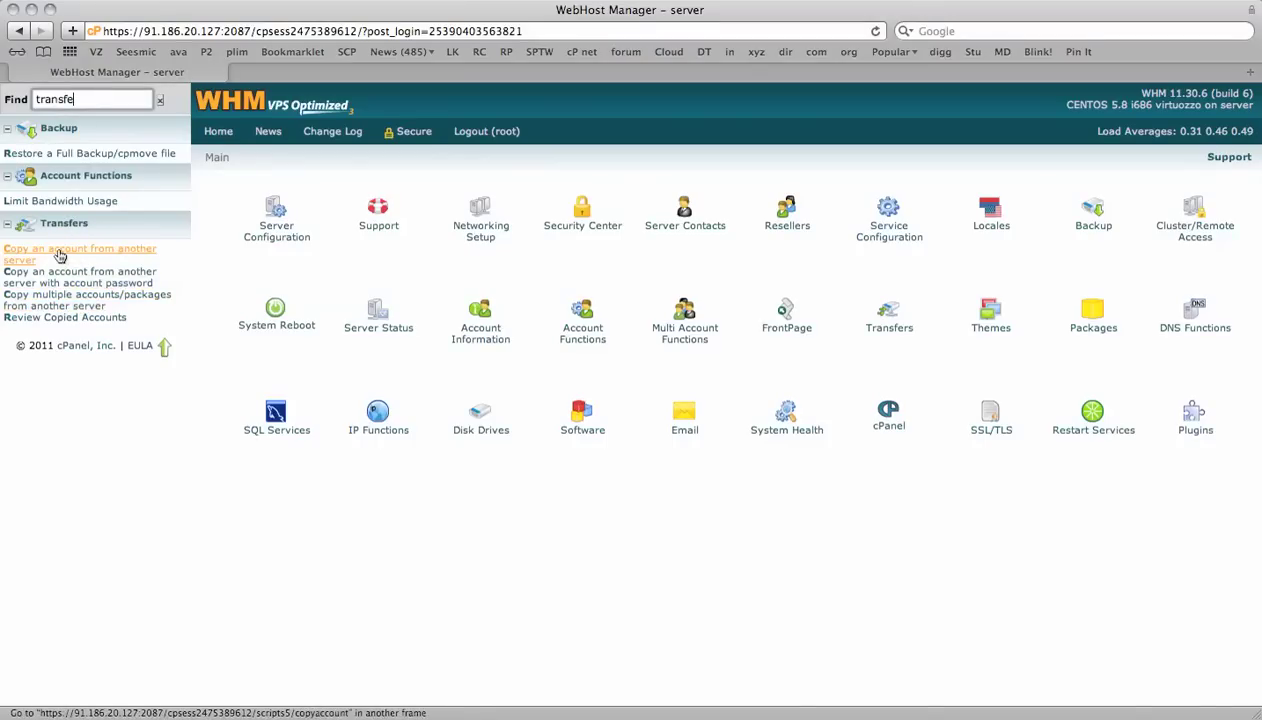
{"action": "left_click", "coordinate": [60, 256]}
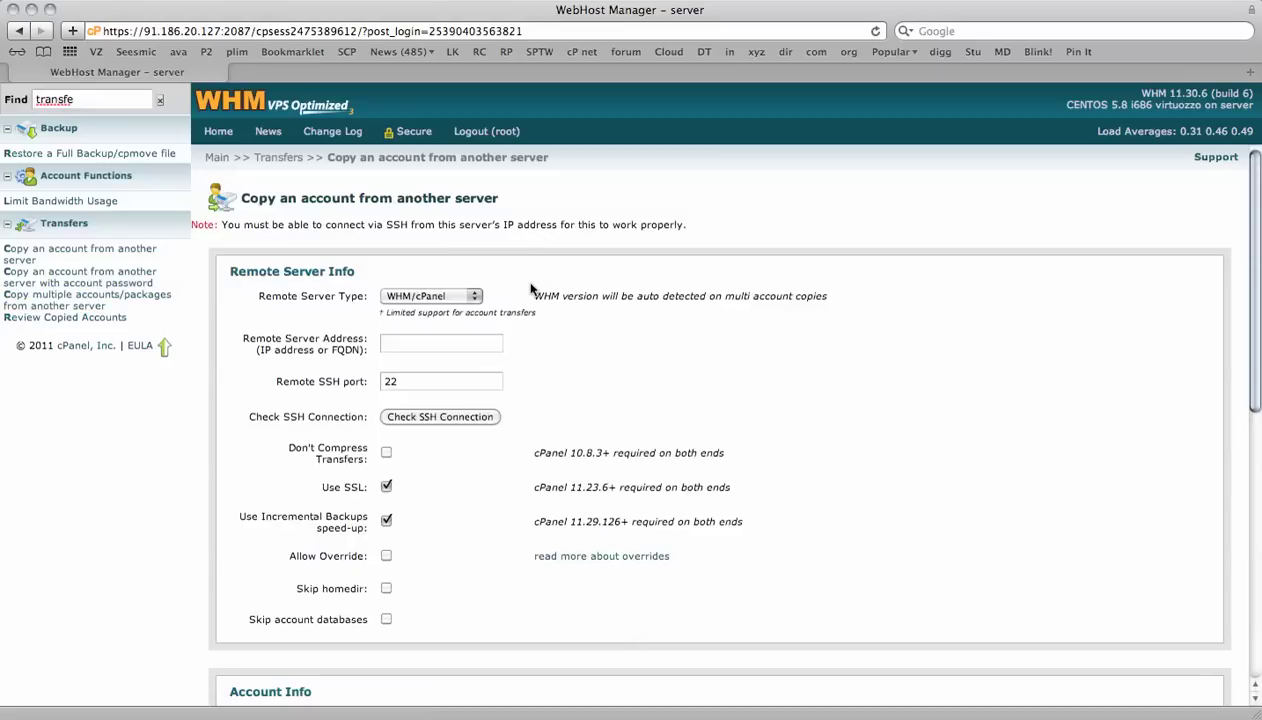
Enter 91.186.20.127 as the remote server address and check the SSH connection on port 22.
{"action": "left_click", "coordinate": [474, 298]}
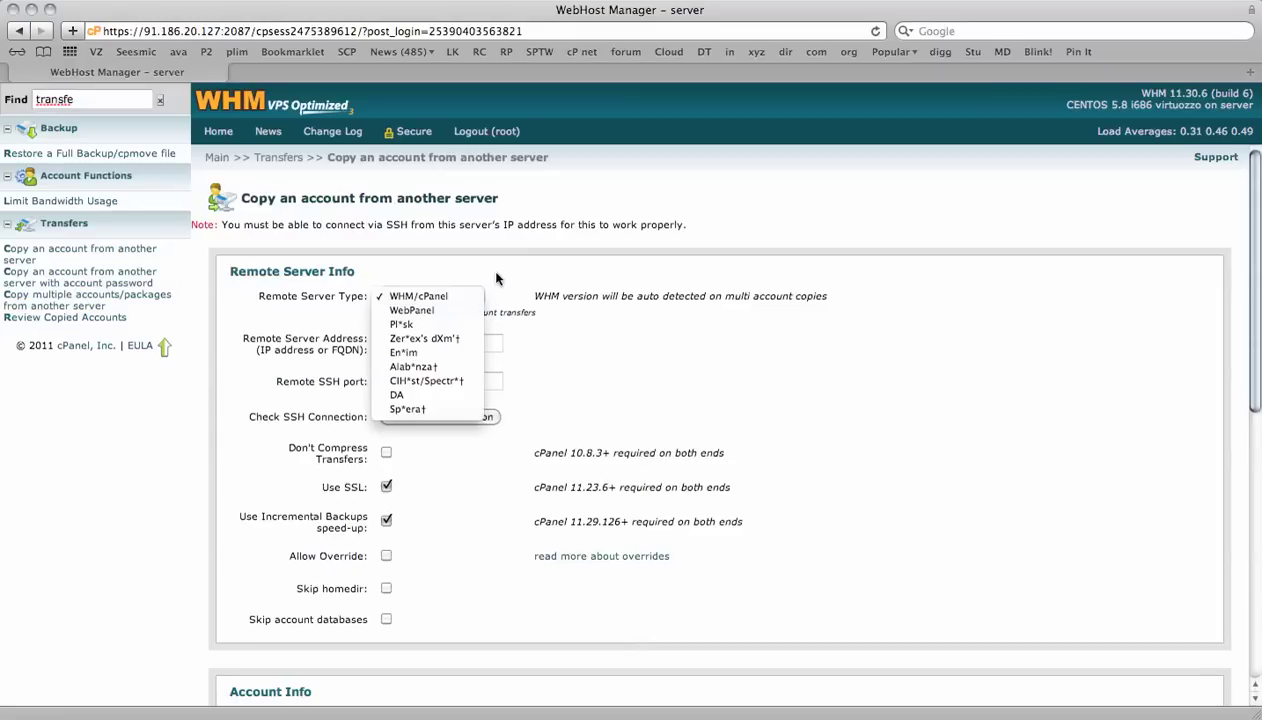
{"action": "left_click", "coordinate": [497, 279]}
{"action": "left_click", "coordinate": [449, 342]}
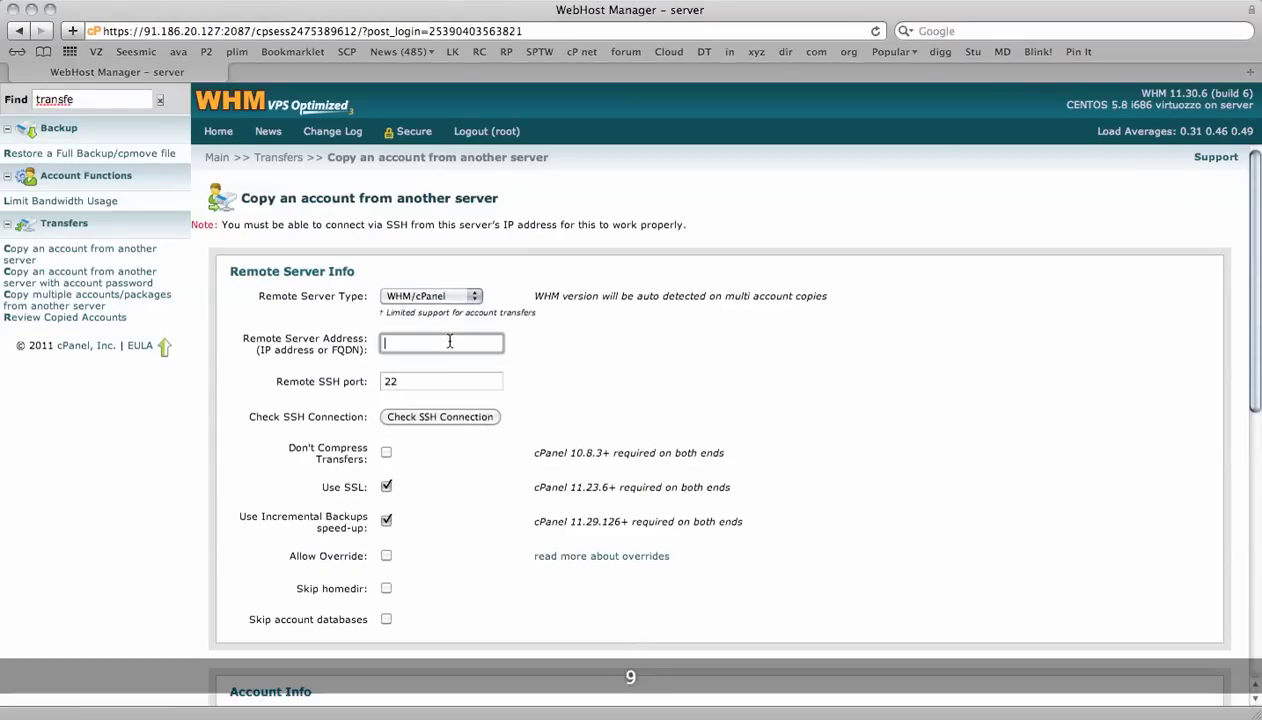
{"action": "type", "text": "91.186.29"}
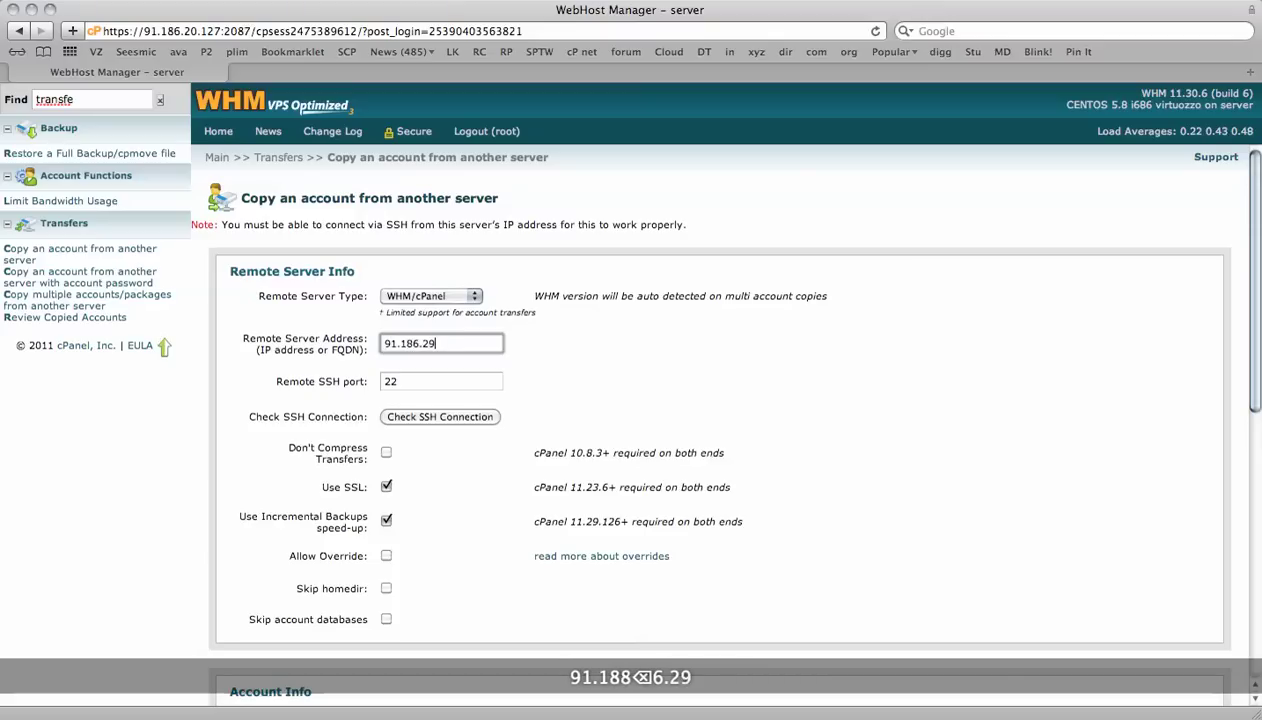
{"action": "key", "text": "BackSpace"}
{"action": "type", "text": "0."}
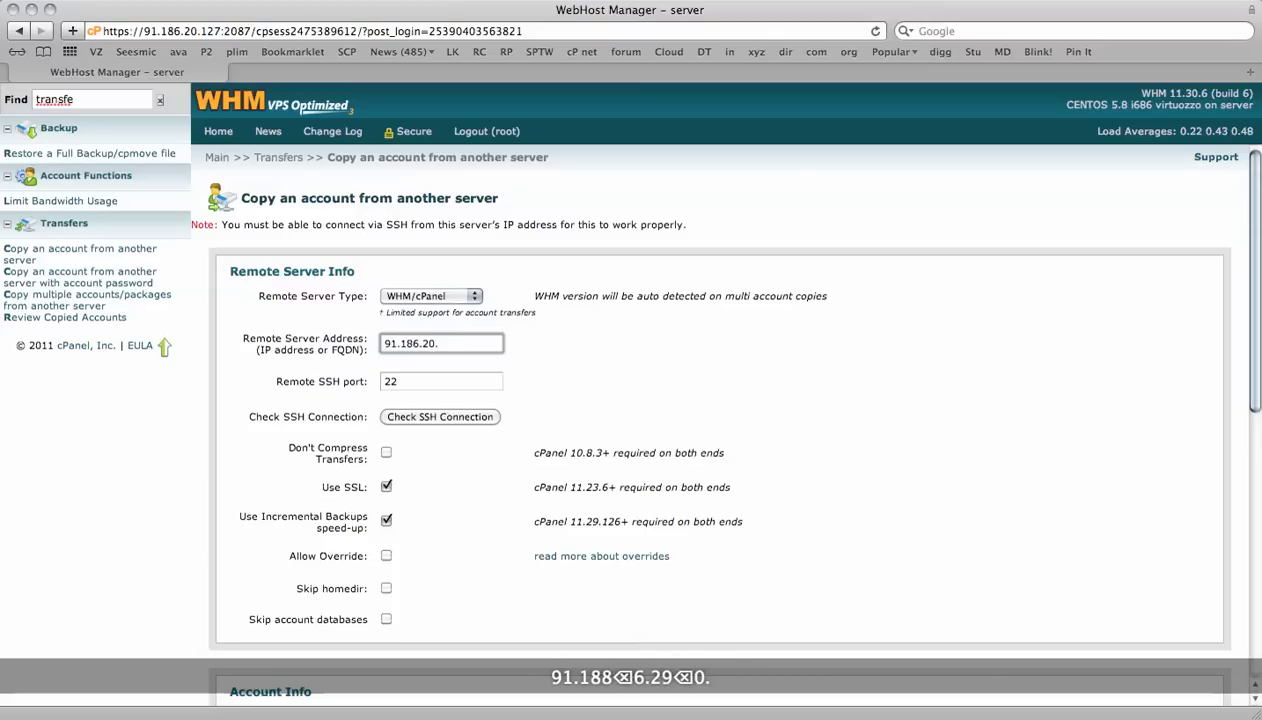
{"action": "type", "text": "127"}
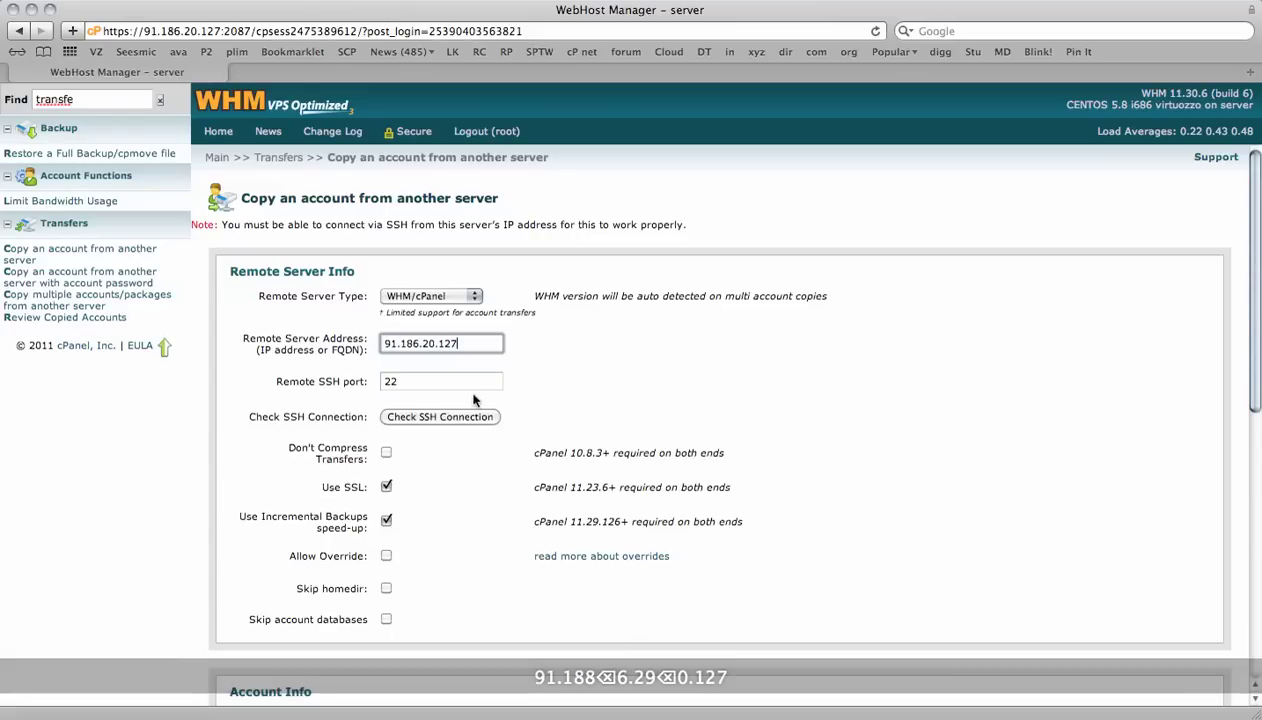
{"action": "left_click", "coordinate": [441, 380]}
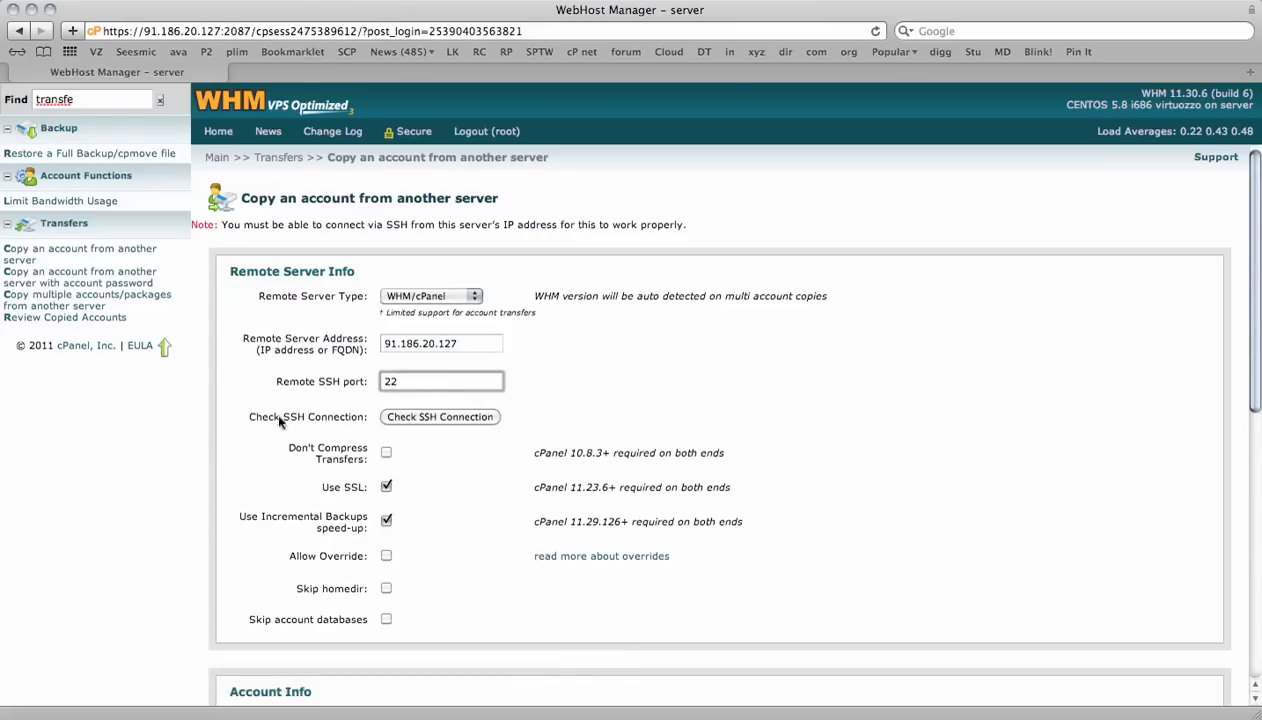
{"action": "left_click", "coordinate": [474, 418]}
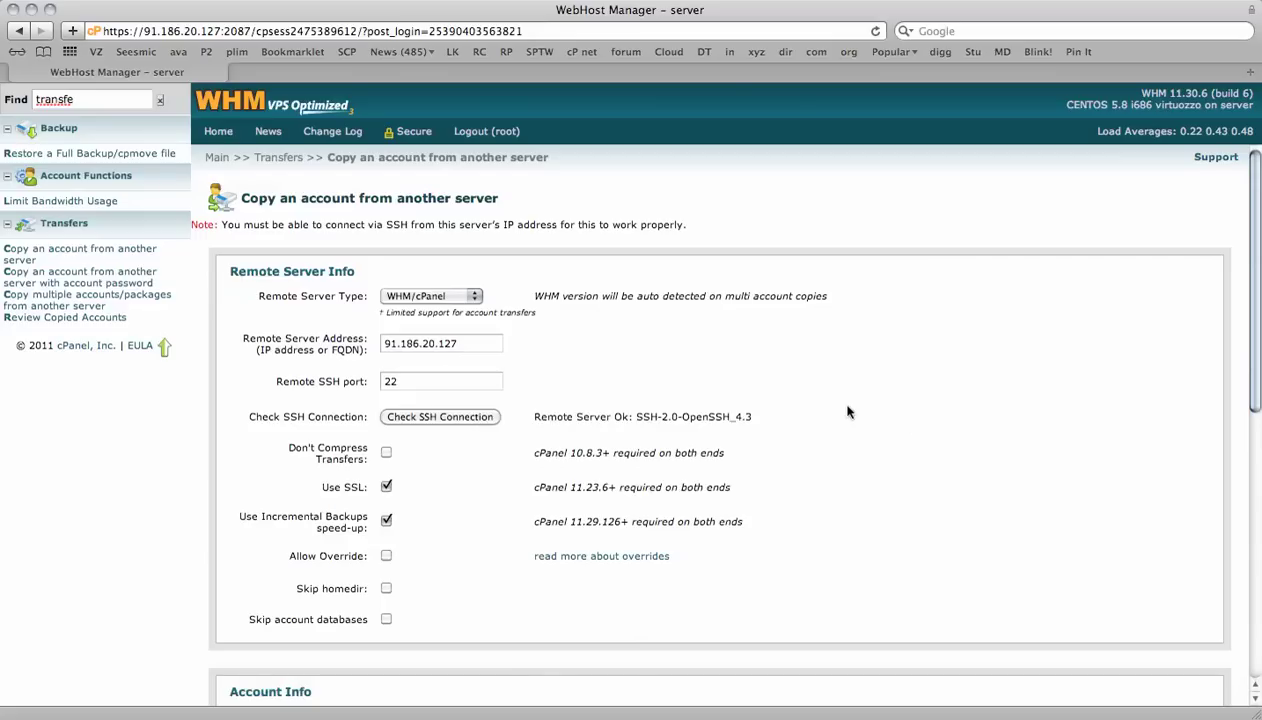
Enter "usrname" as the username to copy in the account info.
{"action": "scroll", "coordinate": [528, 452], "scroll_direction": "down", "scroll_amount": 2}
{"action": "scroll", "coordinate": [528, 452], "scroll_direction": "down", "scroll_amount": 3}
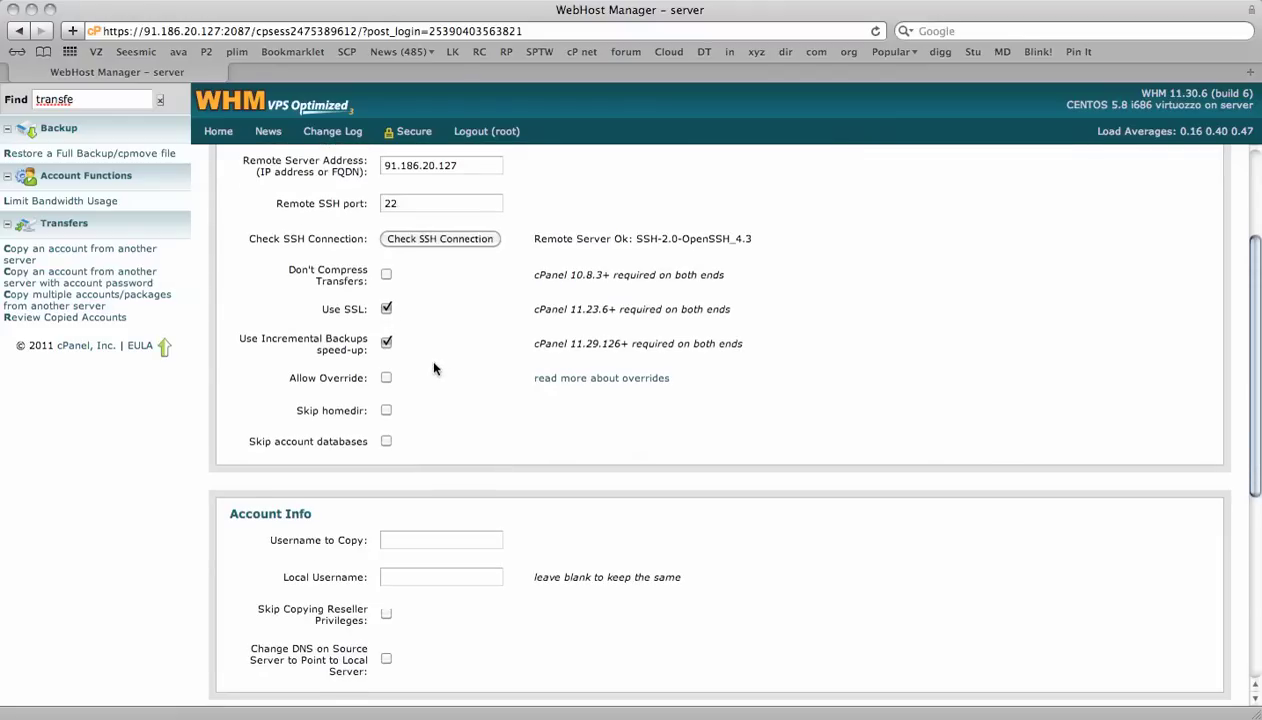
{"action": "scroll", "coordinate": [418, 346], "scroll_direction": "down", "scroll_amount": 1}
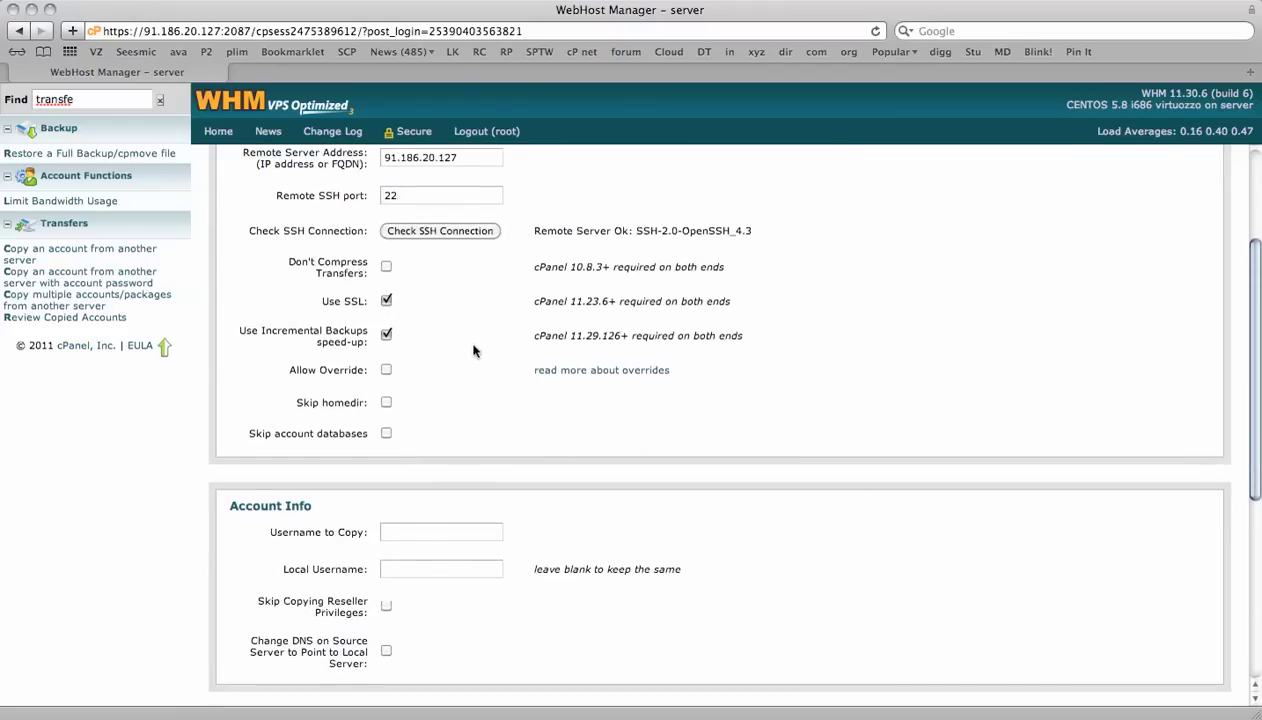
{"action": "scroll", "coordinate": [476, 352], "scroll_direction": "down", "scroll_amount": 3}
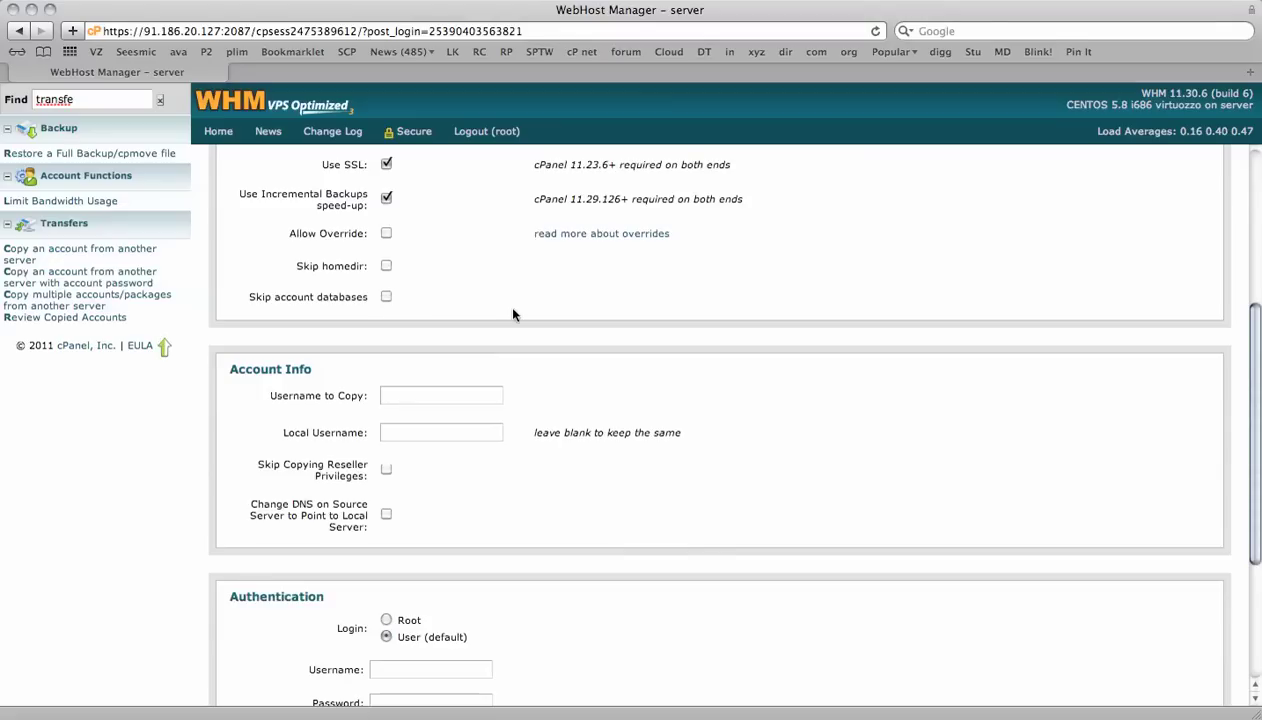
{"action": "scroll", "coordinate": [620, 318], "scroll_direction": "down", "scroll_amount": 3}
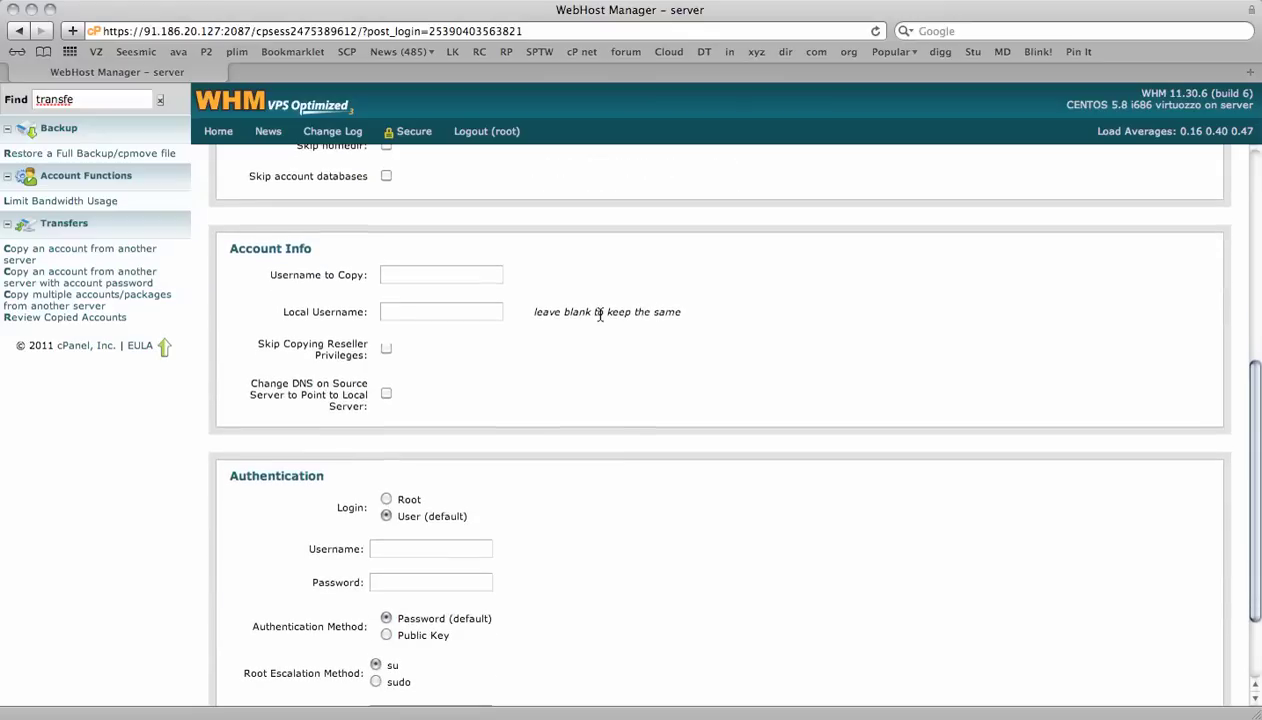
{"action": "left_click", "coordinate": [474, 273]}
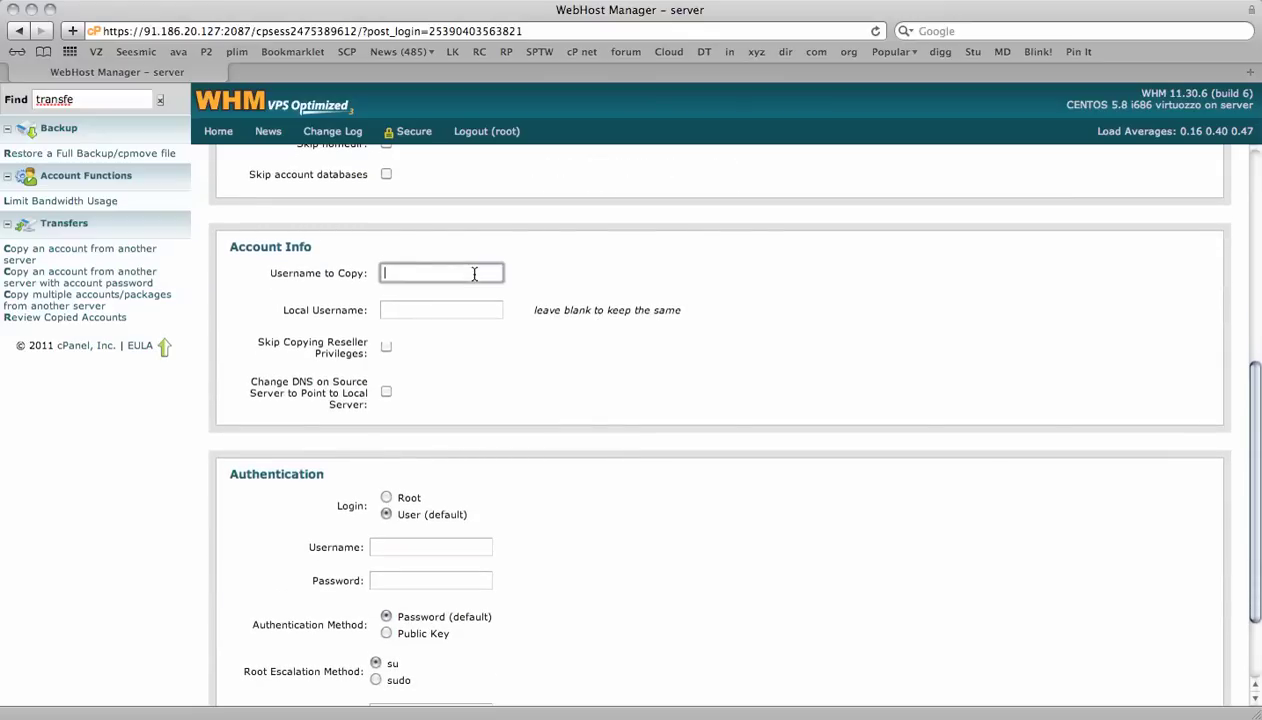
{"action": "type", "text": "use"}
{"action": "key", "text": "BackSpace"}
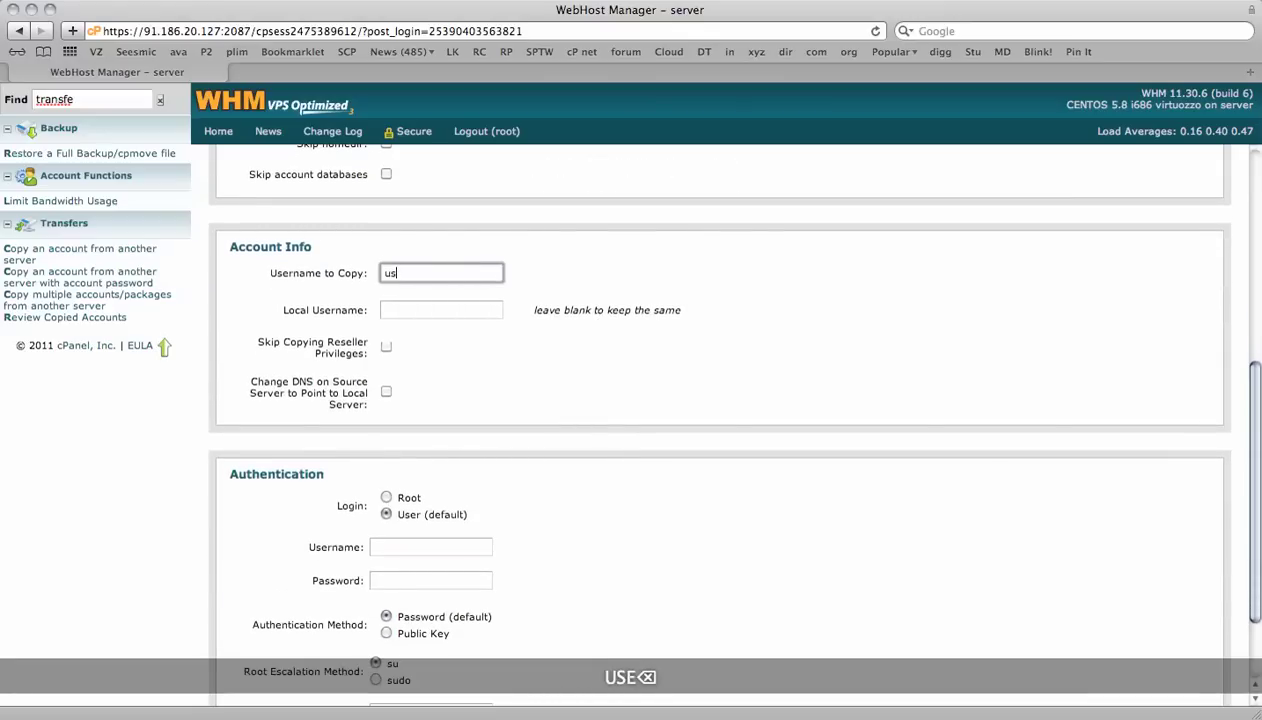
{"action": "type", "text": "rname"}
{"action": "key", "text": "Tab"}
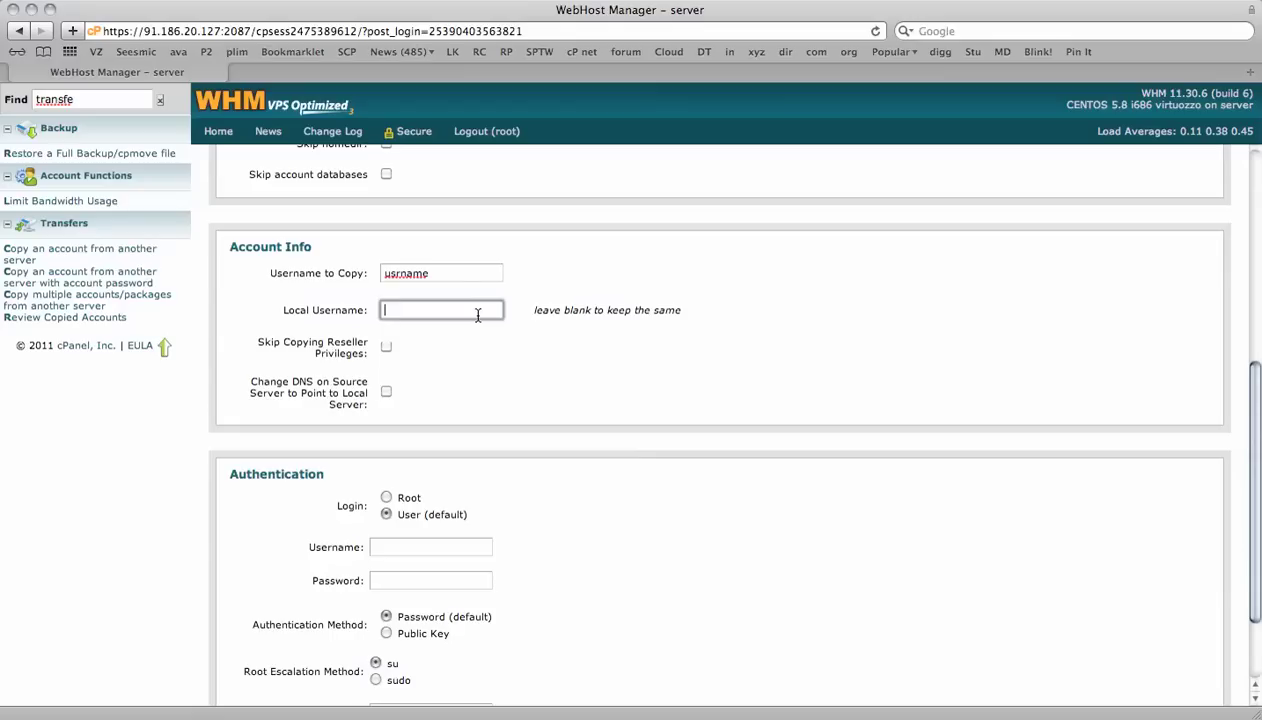
{"action": "left_click", "coordinate": [388, 274]}
{"action": "left_click", "coordinate": [408, 316]}
{"action": "double_click", "coordinate": [386, 277]}
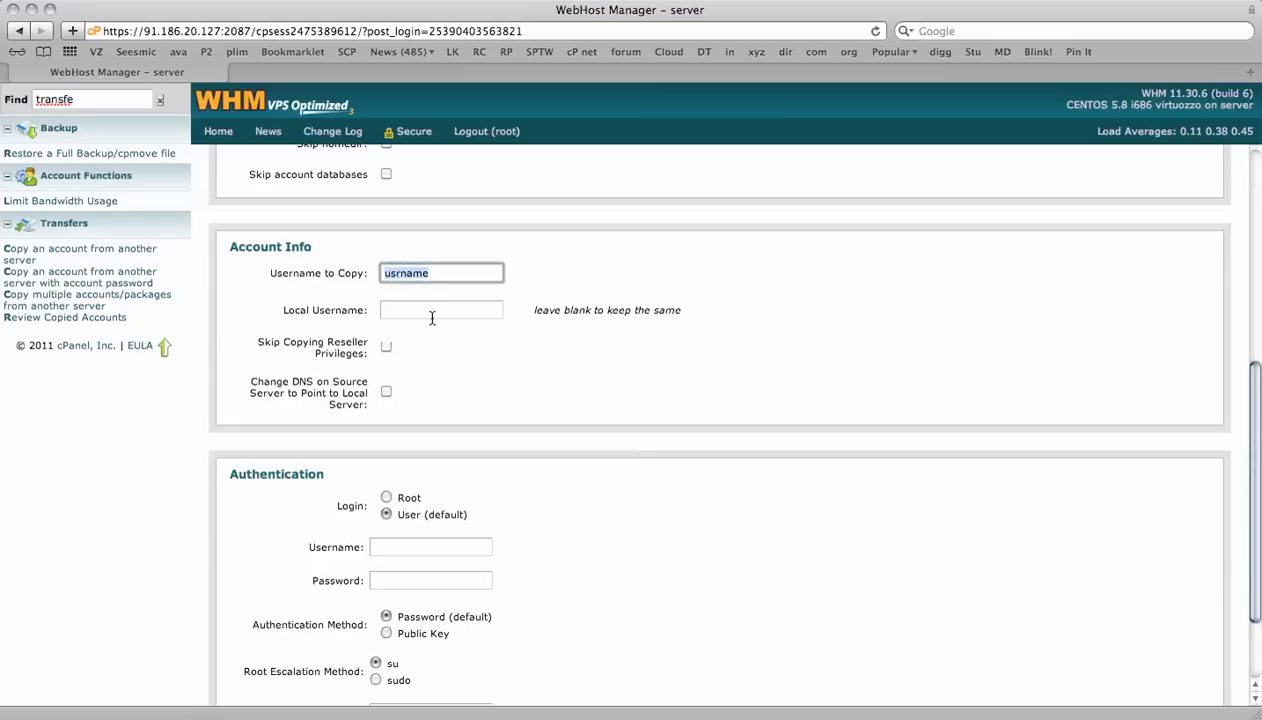
{"action": "left_click", "coordinate": [432, 314]}
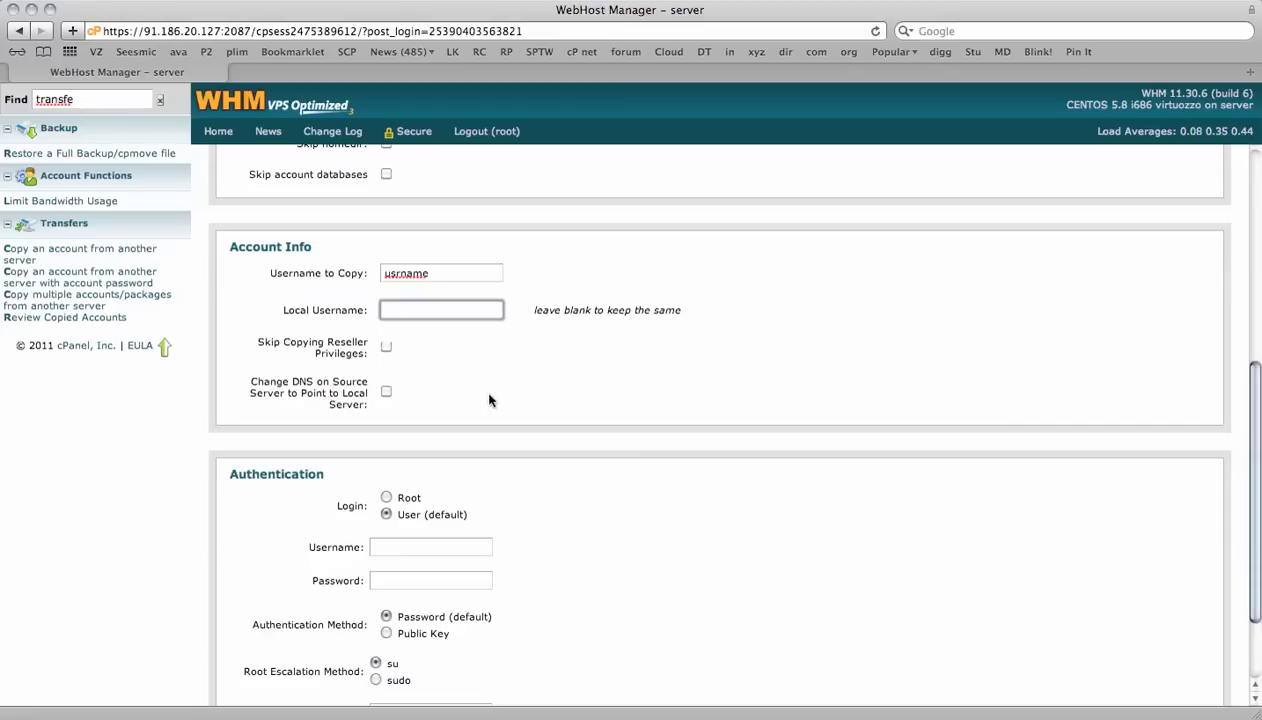
{"action": "double_click", "coordinate": [431, 280]}
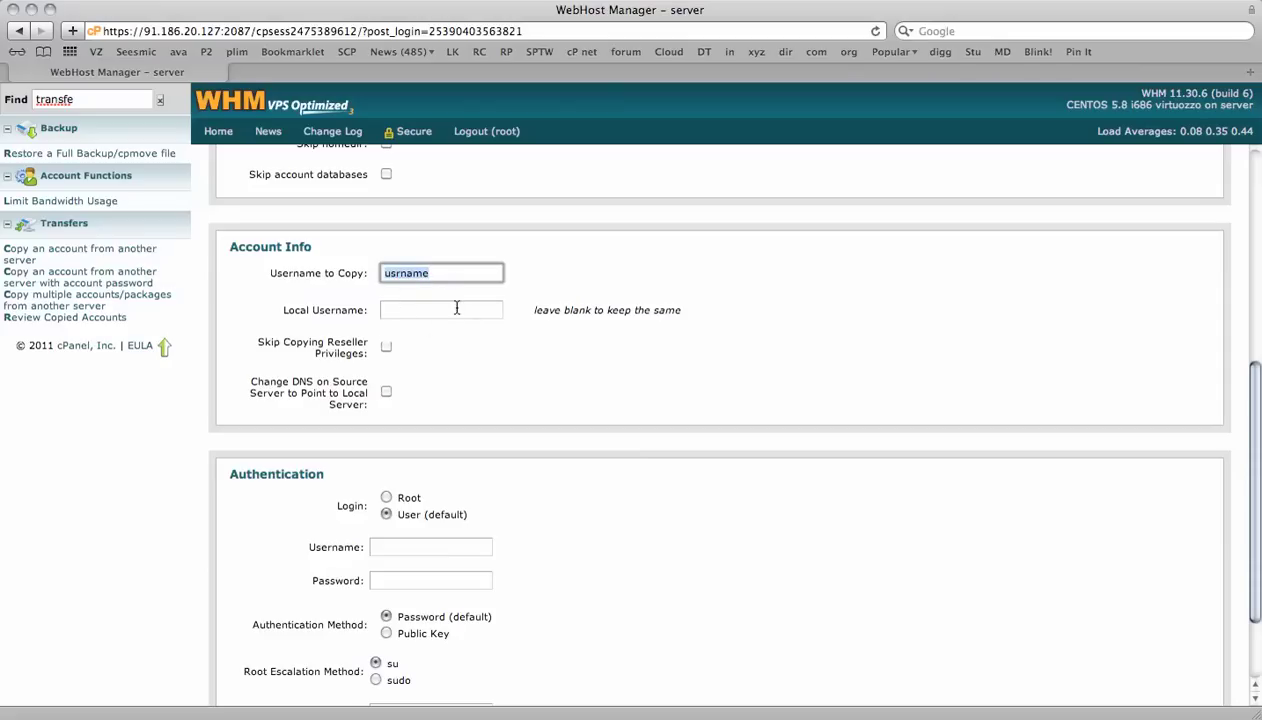
{"action": "left_click", "coordinate": [457, 309]}
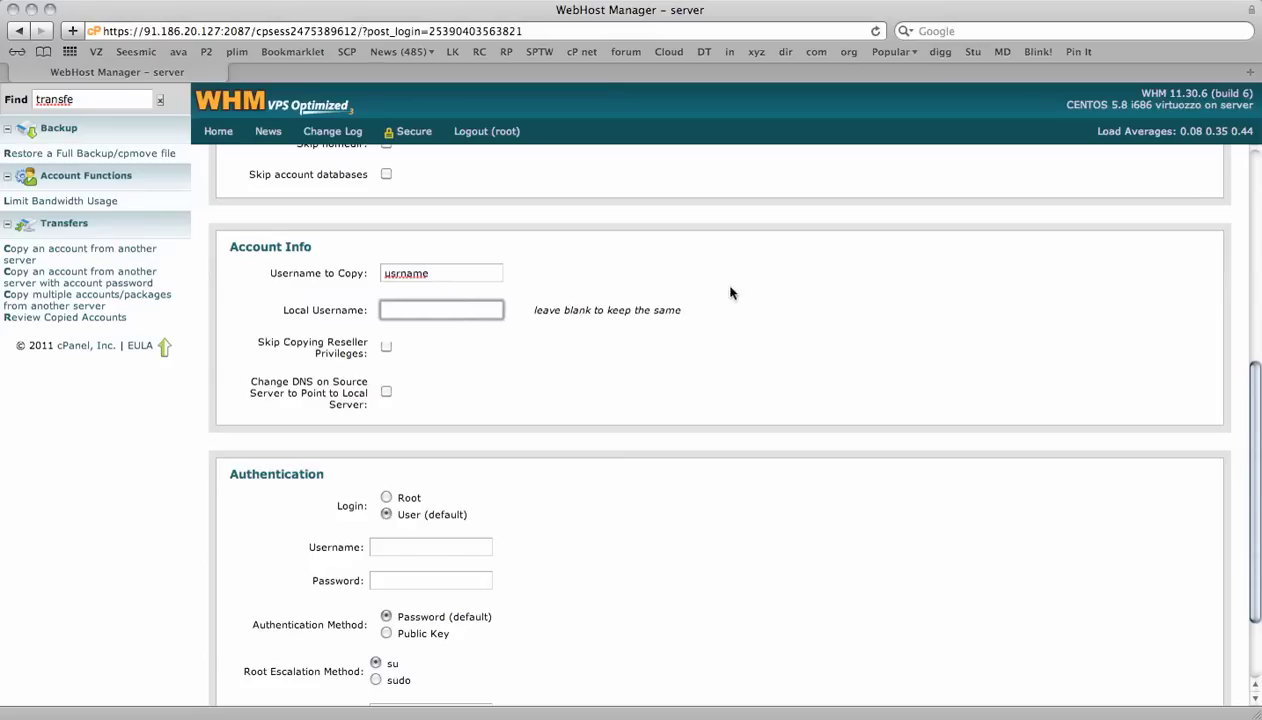
{"action": "left_click", "coordinate": [515, 356]}
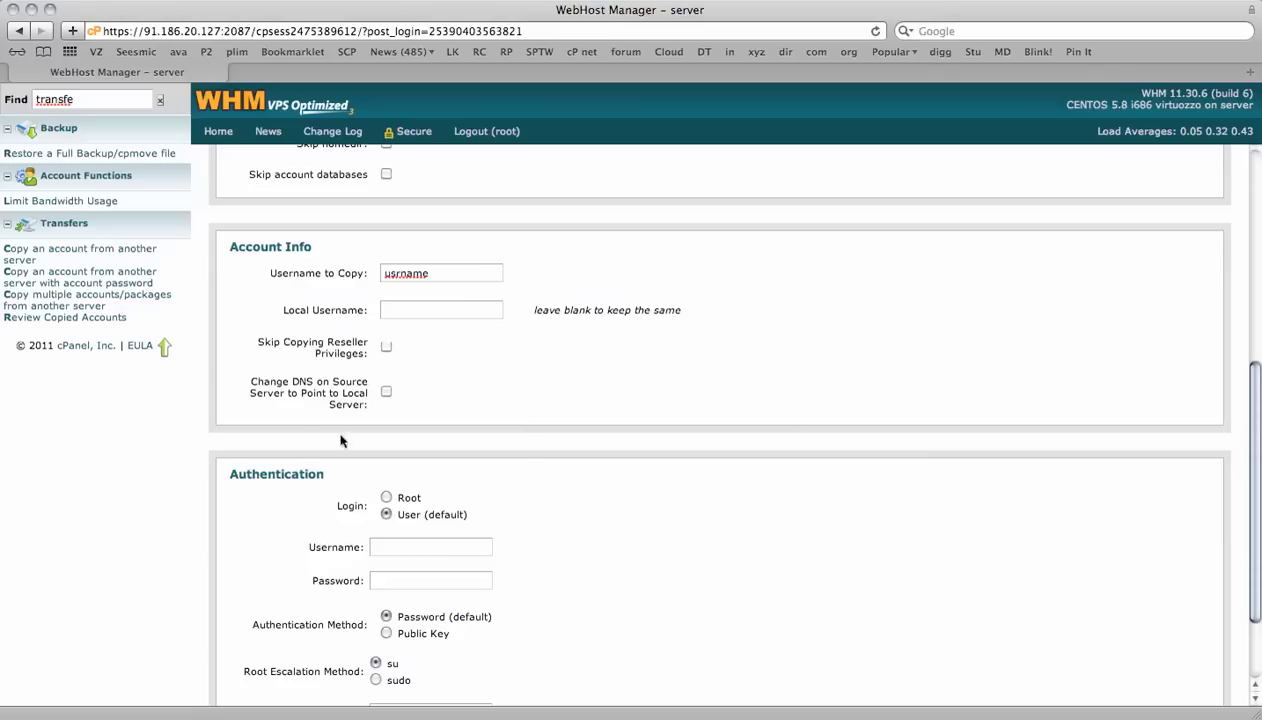
Set the authentication login for the remote server to Root.
{"action": "scroll", "coordinate": [577, 408], "scroll_direction": "down", "scroll_amount": 2}
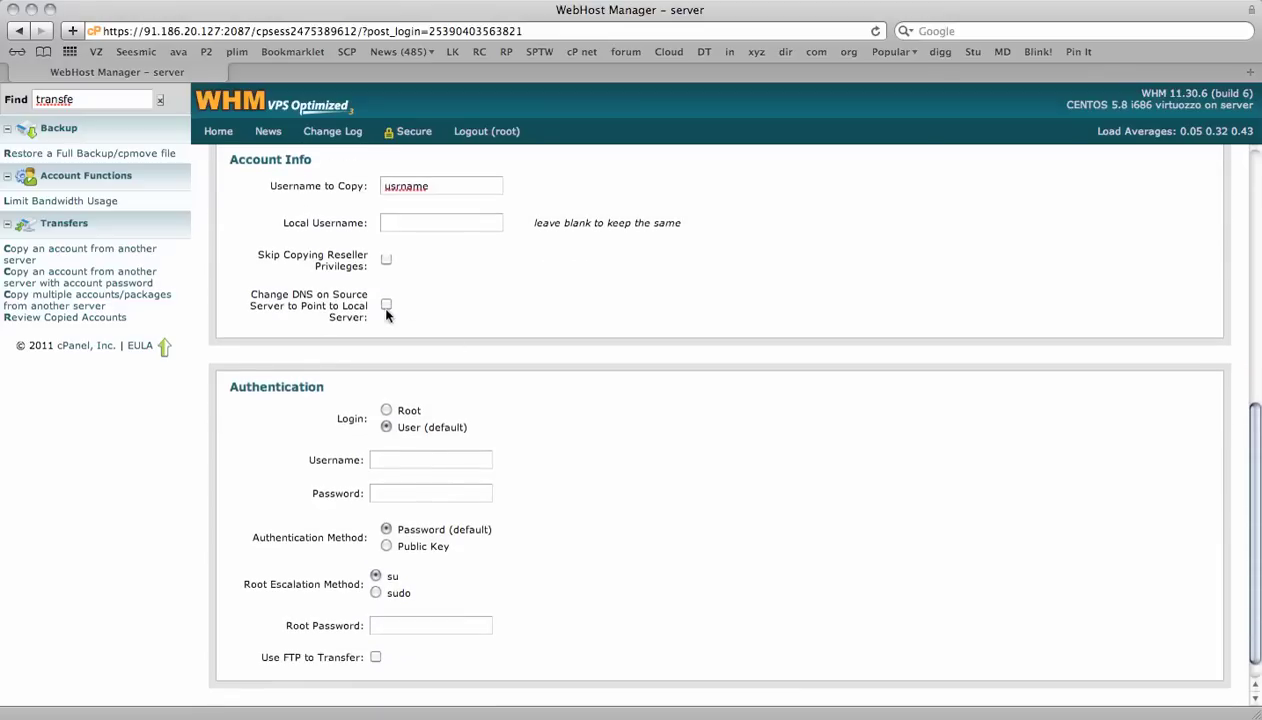
{"action": "scroll", "coordinate": [594, 314], "scroll_direction": "down", "scroll_amount": 1}
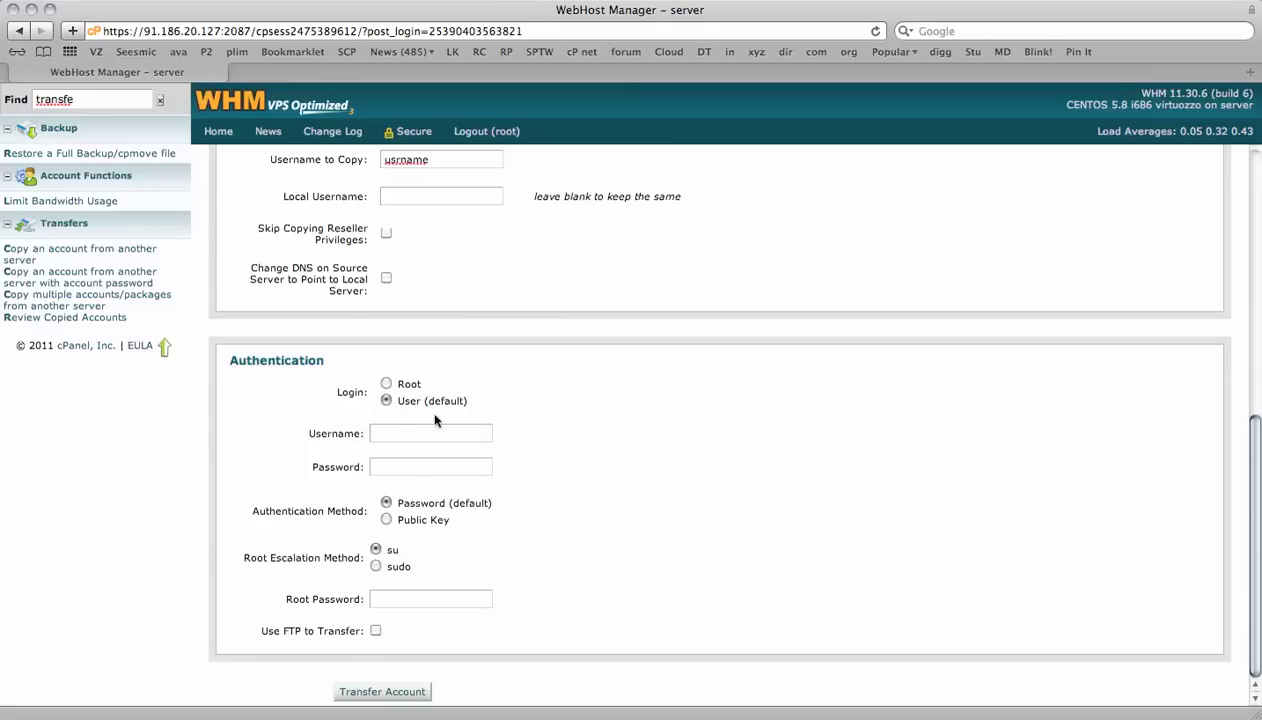
{"action": "left_click", "coordinate": [403, 435]}
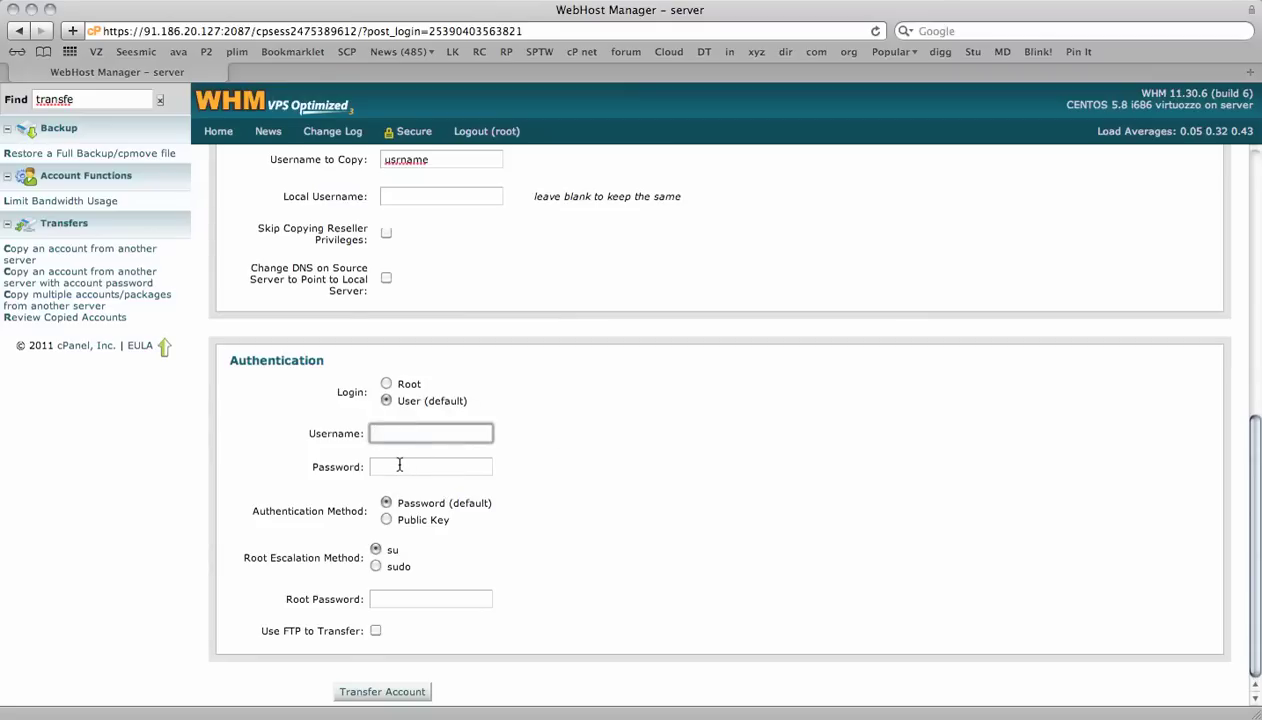
{"action": "left_click", "coordinate": [399, 465]}
{"action": "scroll", "coordinate": [407, 372], "scroll_direction": "up", "scroll_amount": 5}
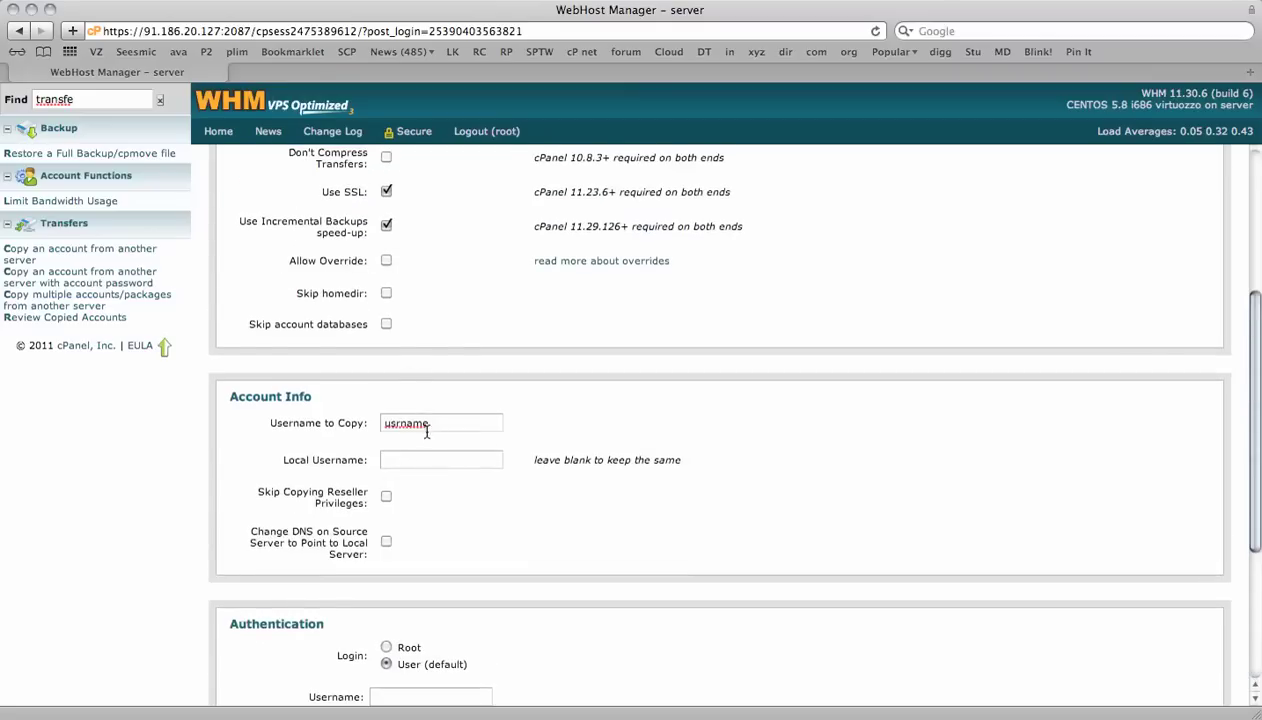
{"action": "scroll", "coordinate": [395, 475], "scroll_direction": "down", "scroll_amount": 5}
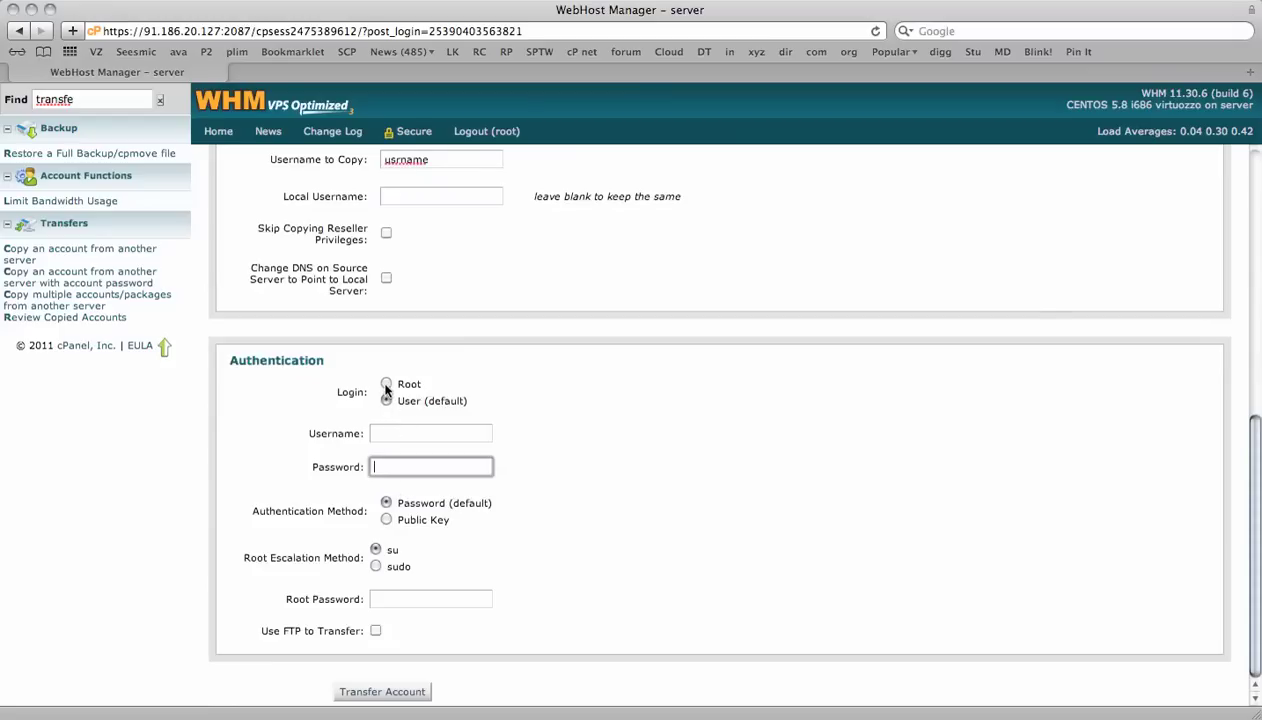
{"action": "left_click", "coordinate": [386, 386]}
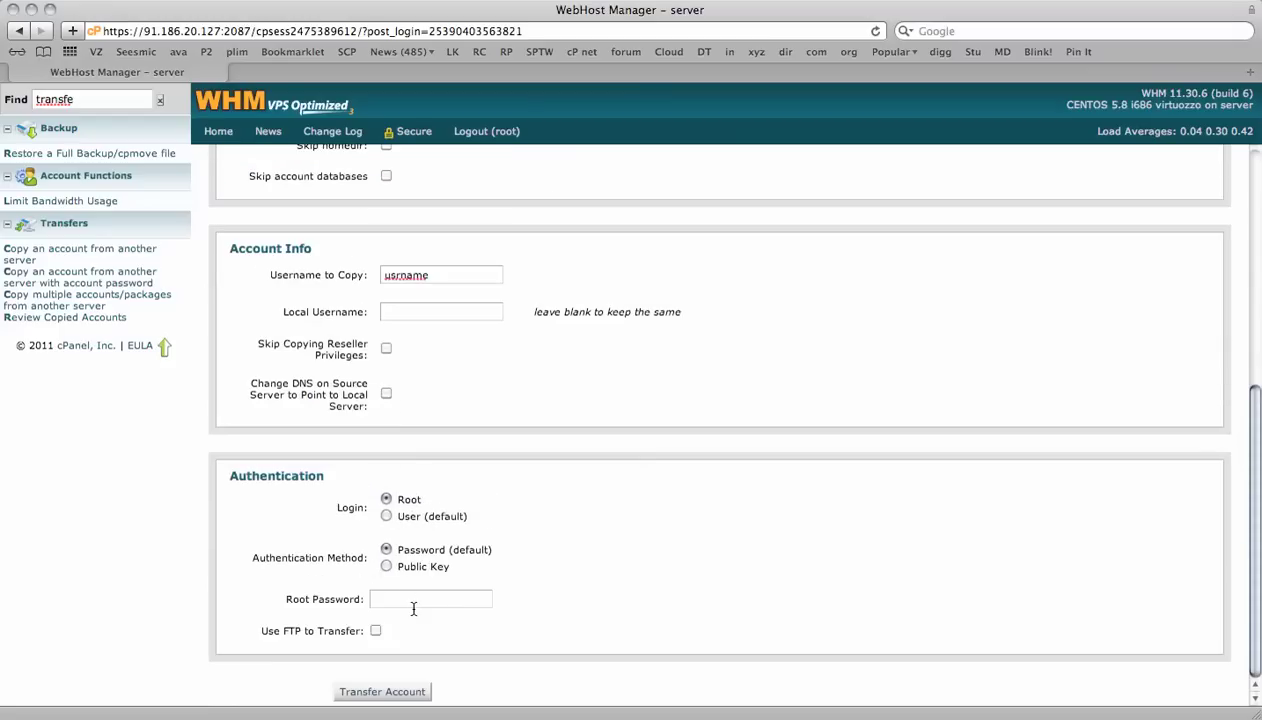
Enter the remote server's root password in the authentication settings.
{"action": "scroll", "coordinate": [413, 608], "scroll_direction": "up", "scroll_amount": 9}
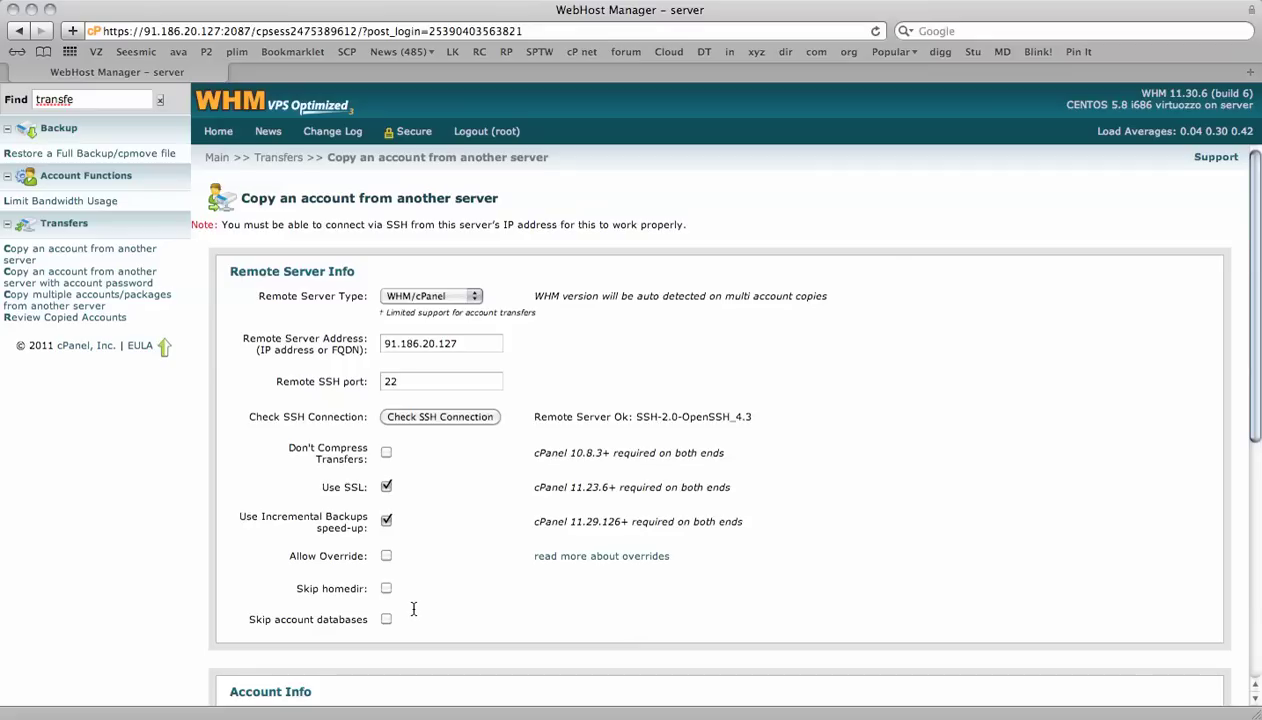
{"action": "scroll", "coordinate": [413, 608], "scroll_direction": "down", "scroll_amount": 9}
{"action": "left_click", "coordinate": [447, 600]}
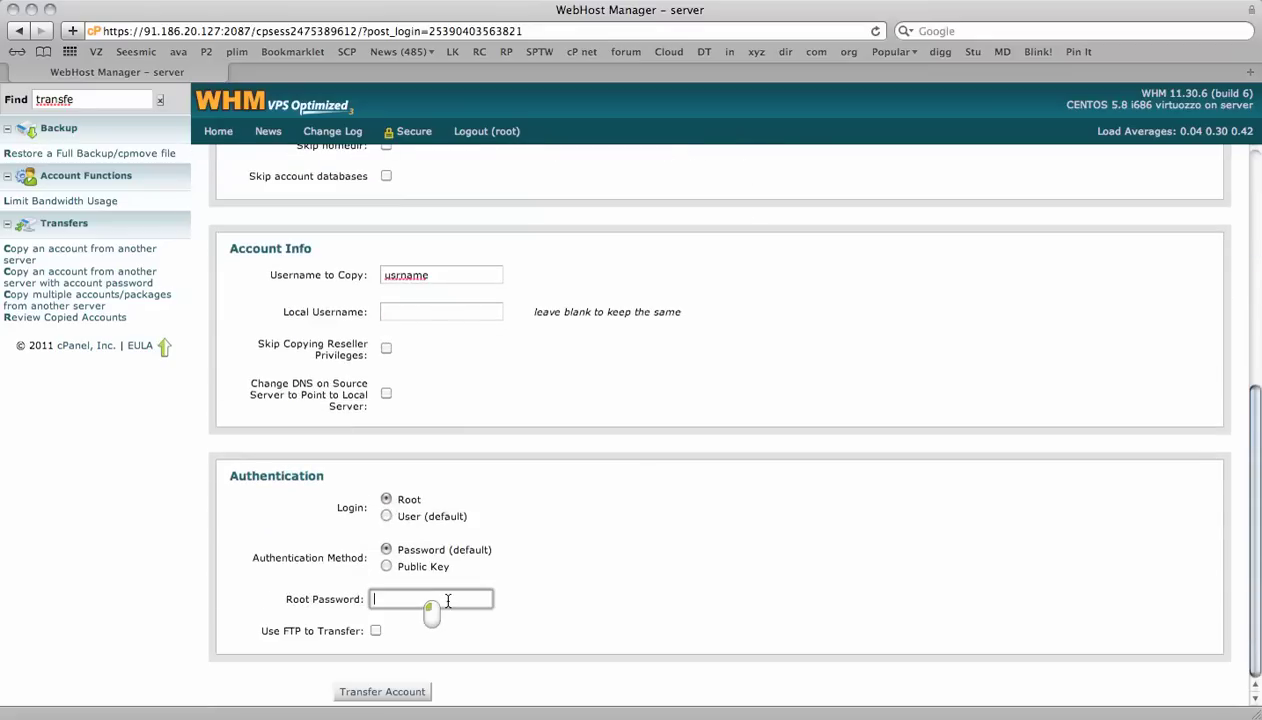
{"action": "type", "text": "********"}
{"action": "left_click", "coordinate": [410, 691]}
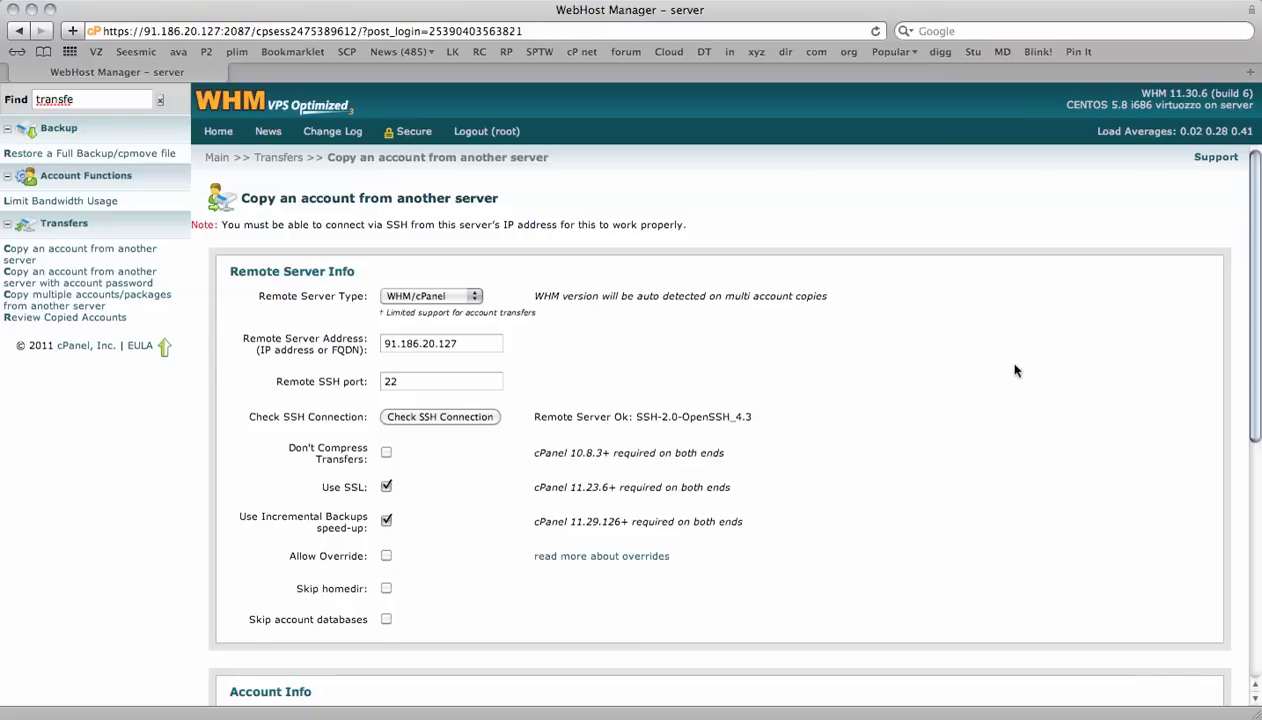
{"action": "scroll", "coordinate": [932, 437], "scroll_direction": "down", "scroll_amount": 5}
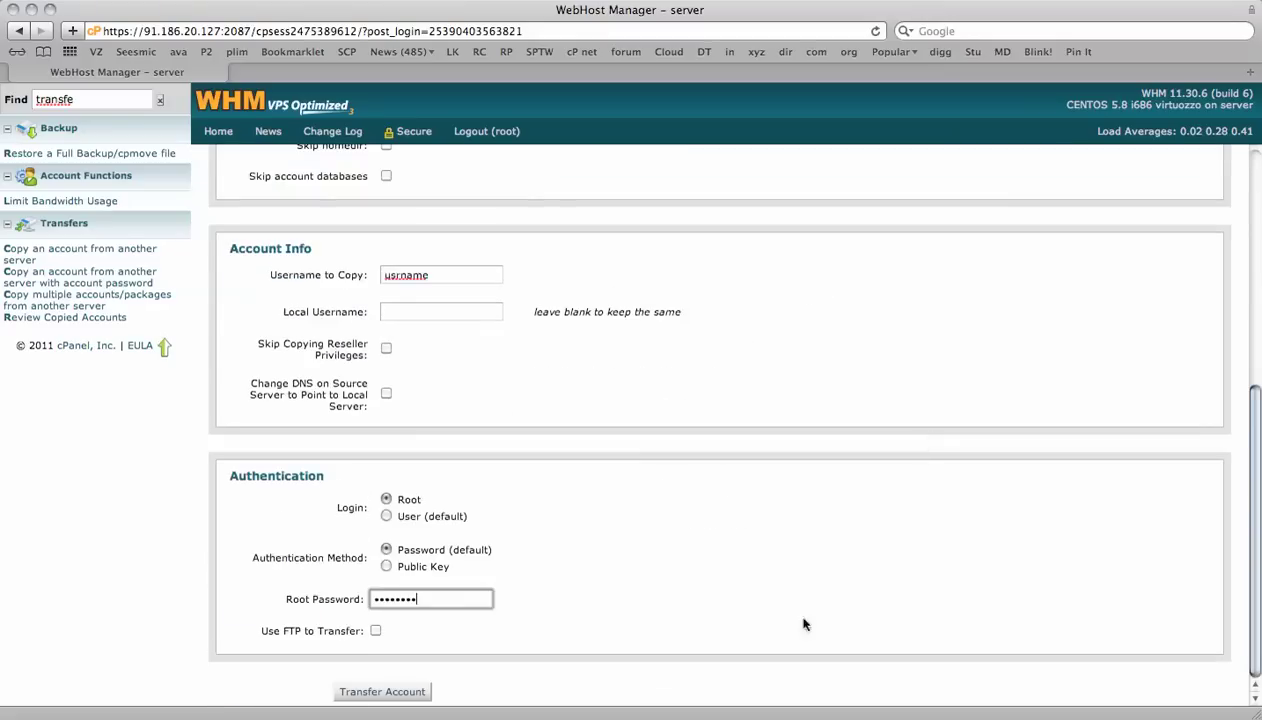
{"action": "scroll", "coordinate": [752, 512], "scroll_direction": "up", "scroll_amount": 1}
{"action": "scroll", "coordinate": [752, 512], "scroll_direction": "down", "scroll_amount": 5}
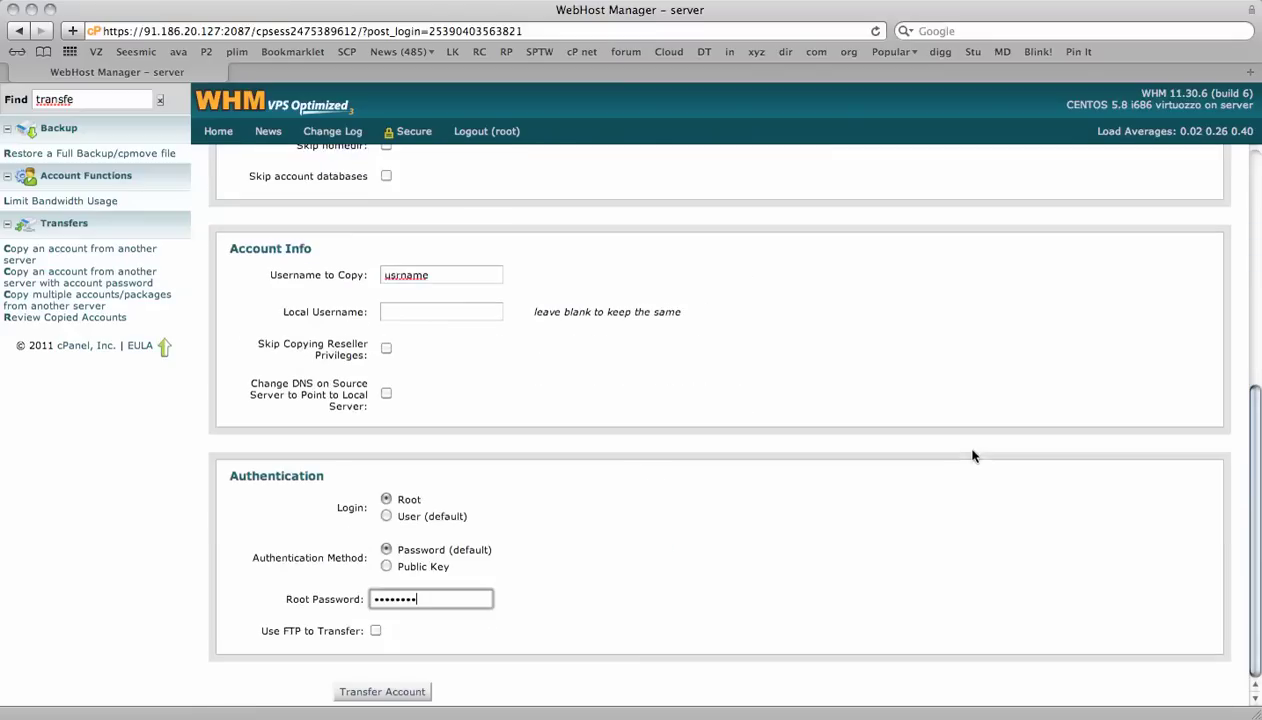